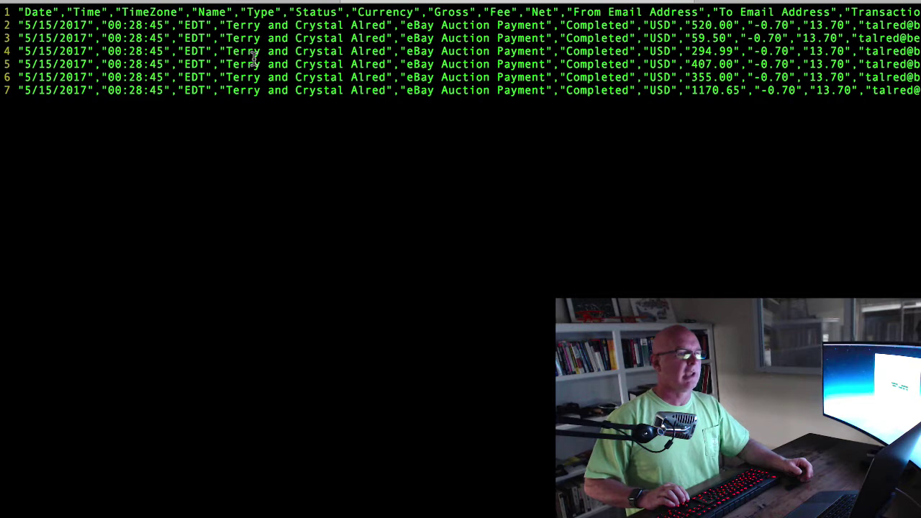
Step: Examine the fields of the first transaction record on line 2, from the date through the transaction type
{"action": "key", "text": "Right"}
{"action": "key", "text": "Right"}
{"action": "key", "text": "Right"}
{"action": "key", "text": "Right"}
{"action": "key", "text": "Right"}
{"action": "key", "text": "Right"}
{"action": "key", "text": "Right"}
{"action": "key", "text": "Right"}
{"action": "key", "text": "Right"}
{"action": "key", "text": "Right"}
{"action": "key", "text": "Right"}
{"action": "key", "text": "Right"}
{"action": "key", "text": "Right"}
{"action": "key", "text": "Right"}
{"action": "key", "text": "Right"}
{"action": "key", "text": "Right"}
{"action": "key", "text": "Right"}
{"action": "key", "text": "Right"}
{"action": "key", "text": "Right"}
{"action": "key", "text": "Right"}
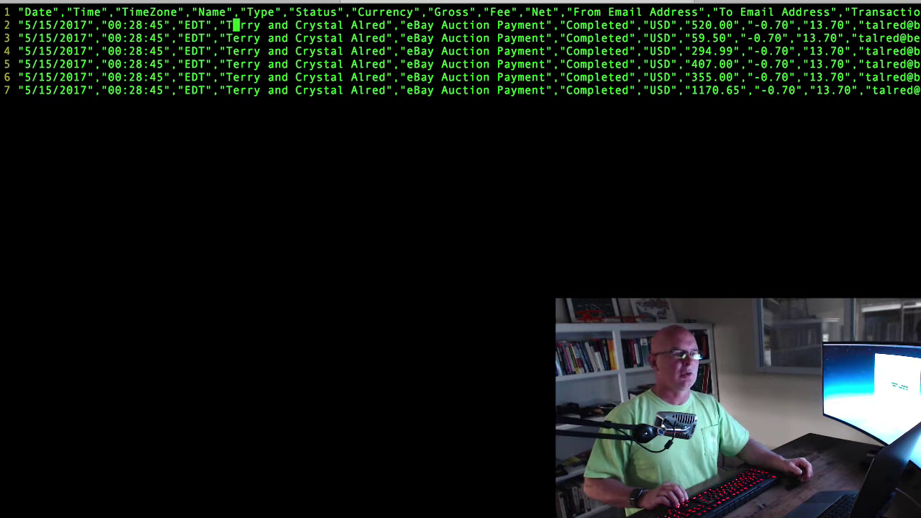
{"action": "key", "text": "Right"}
{"action": "key", "text": "Right"}
{"action": "key", "text": "Right"}
{"action": "key", "text": "Right"}
{"action": "key", "text": "Right"}
{"action": "key", "text": "Right"}
{"action": "key", "text": "Right"}
{"action": "key", "text": "Right"}
{"action": "key", "text": "Right"}
{"action": "key", "text": "Right"}
{"action": "key", "text": "Right"}
{"action": "key", "text": "Right"}
{"action": "key", "text": "Right"}
{"action": "key", "text": "Right"}
{"action": "key", "text": "Right"}
{"action": "key", "text": "Right"}
{"action": "key", "text": "Right"}
{"action": "key", "text": "Right"}
{"action": "key", "text": "Right"}
{"action": "key", "text": "Right"}
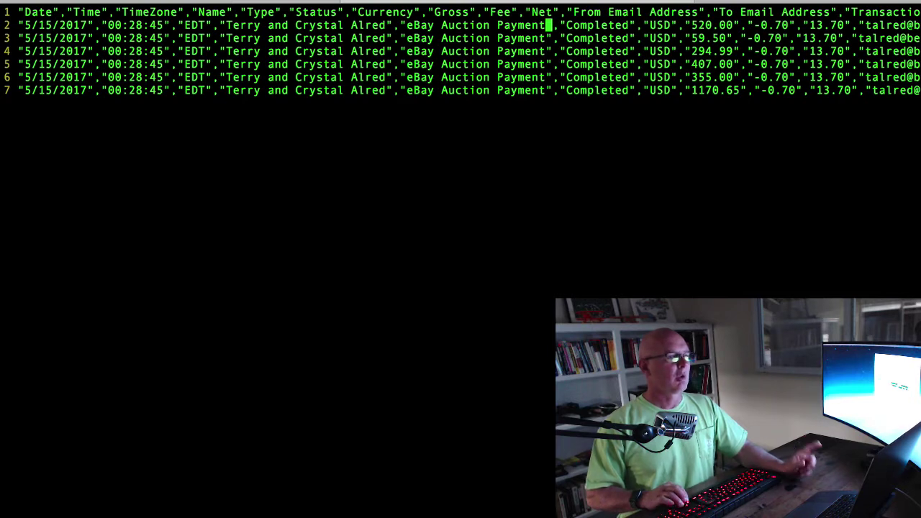
Step: Return to the start of the first transaction record and re-examine its quoted date and time values
{"action": "key", "text": "Left"}
{"action": "key", "text": "Left"}
{"action": "key", "text": "Left"}
{"action": "key", "text": "Left"}
{"action": "key", "text": "Left"}
{"action": "key", "text": "Left"}
{"action": "key", "text": "Left"}
{"action": "key", "text": "Left"}
{"action": "key", "text": "Left"}
{"action": "key", "text": "Left"}
{"action": "key", "text": "Left"}
{"action": "key", "text": "Left"}
{"action": "key", "text": "Left"}
{"action": "key", "text": "Left"}
{"action": "key", "text": "Left"}
{"action": "key", "text": "Left"}
{"action": "key", "text": "Left"}
{"action": "key", "text": "Left"}
{"action": "key", "text": "Left"}
{"action": "key", "text": "Left"}
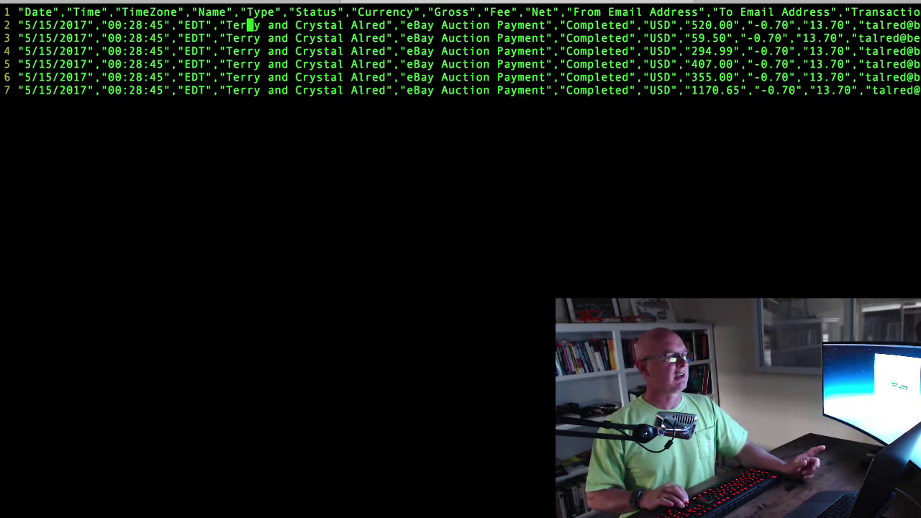
{"action": "key", "text": "Left"}
{"action": "key", "text": "Left"}
{"action": "key", "text": "Left"}
{"action": "key", "text": "Left"}
{"action": "key", "text": "Left"}
{"action": "key", "text": "Left"}
{"action": "key", "text": "Left"}
{"action": "key", "text": "Left"}
{"action": "key", "text": "Left"}
{"action": "key", "text": "Left"}
{"action": "key", "text": "Left"}
{"action": "key", "text": "Left"}
{"action": "key", "text": "Left"}
{"action": "key", "text": "Left"}
{"action": "key", "text": "Left"}
{"action": "key", "text": "Left"}
{"action": "key", "text": "Left"}
{"action": "key", "text": "Left"}
{"action": "key", "text": "Left"}
{"action": "key", "text": "Left"}
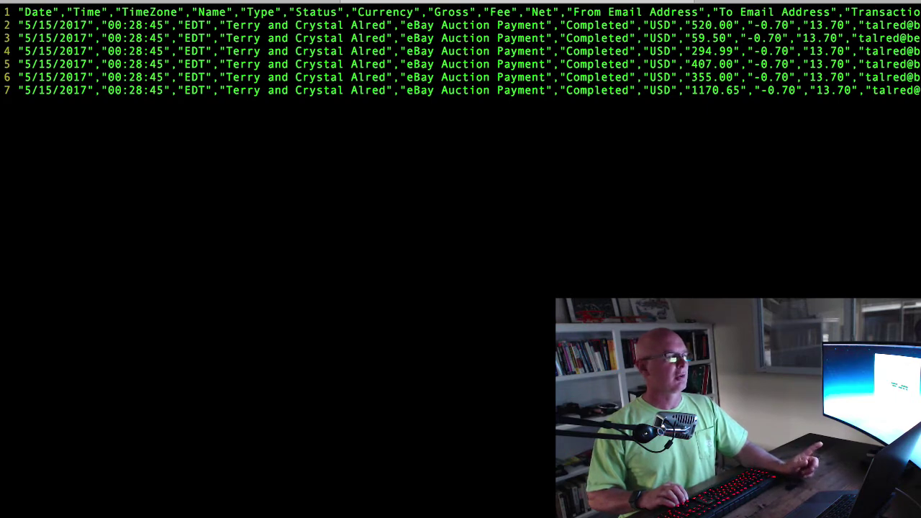
{"action": "key", "text": "Right"}
{"action": "key", "text": "Right"}
{"action": "key", "text": "Right"}
{"action": "key", "text": "Right"}
{"action": "key", "text": "Right"}
{"action": "key", "text": "Right"}
{"action": "key", "text": "Right"}
{"action": "key", "text": "Right"}
{"action": "key", "text": "Right"}
{"action": "key", "text": "Right"}
{"action": "key", "text": "Right"}
{"action": "key", "text": "Right"}
{"action": "key", "text": "Right"}
{"action": "key", "text": "Right"}
{"action": "key", "text": "Right"}
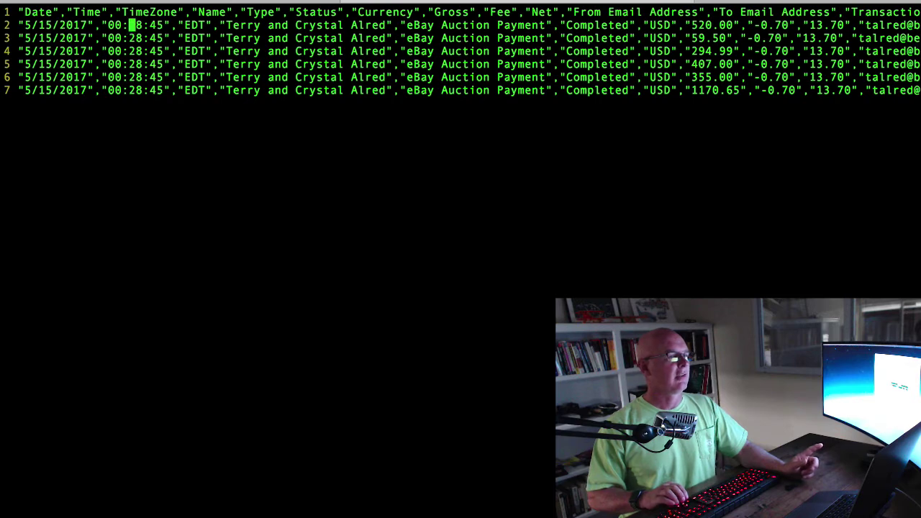
{"action": "key", "text": "Right"}
{"action": "key", "text": "Right"}
{"action": "key", "text": "Right"}
{"action": "key", "text": "Right"}
{"action": "key", "text": "Right"}
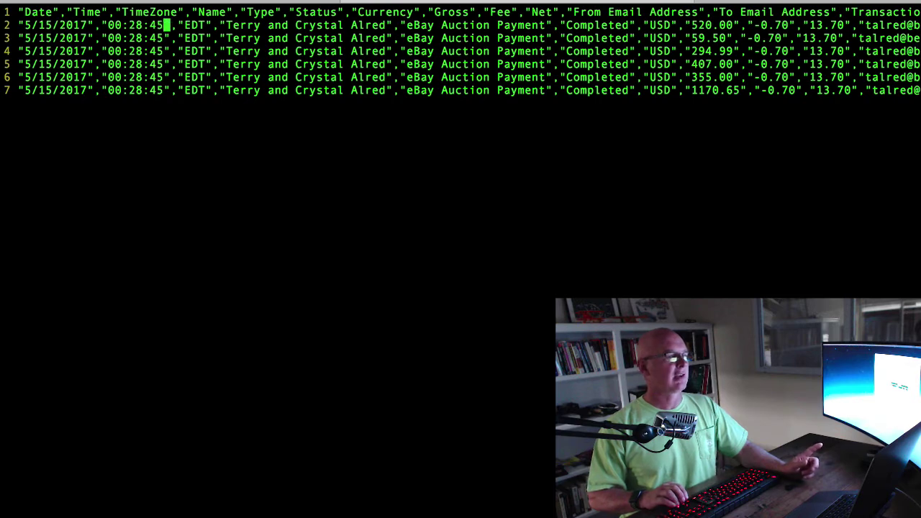
Step: Examine the time zone, name and transaction type values and the commas separating them in the first record
{"action": "key", "text": "Right"}
{"action": "key", "text": "Right"}
{"action": "key", "text": "Right"}
{"action": "key", "text": "Right"}
{"action": "key", "text": "Right"}
{"action": "key", "text": "Right"}
{"action": "key", "text": "Right"}
{"action": "key", "text": "Right"}
{"action": "key", "text": "Right"}
{"action": "key", "text": "Right"}
{"action": "key", "text": "Right"}
{"action": "key", "text": "Right"}
{"action": "key", "text": "Right"}
{"action": "key", "text": "Right"}
{"action": "key", "text": "Right"}
{"action": "key", "text": "Right"}
{"action": "key", "text": "Right"}
{"action": "key", "text": "Right"}
{"action": "key", "text": "Right"}
{"action": "key", "text": "Right"}
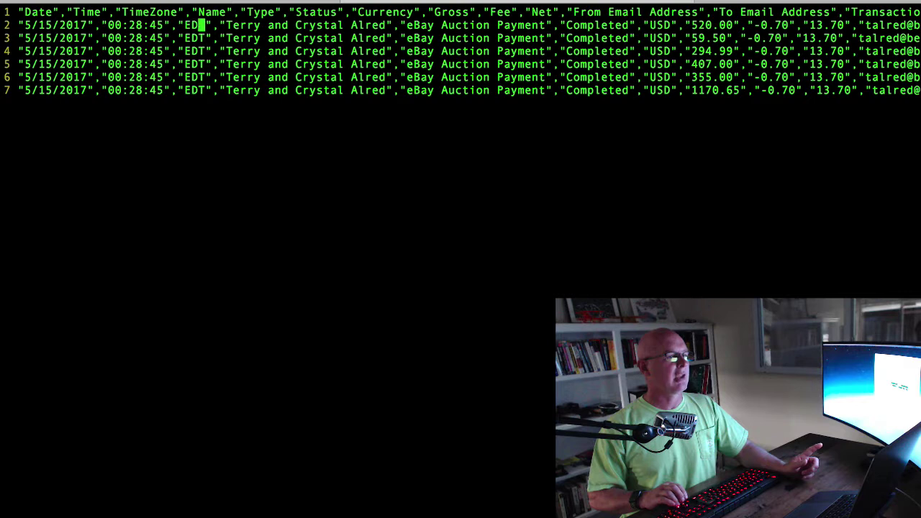
{"action": "key", "text": "Right"}
{"action": "key", "text": "Right"}
{"action": "key", "text": "Right"}
{"action": "key", "text": "Right"}
{"action": "key", "text": "Right"}
{"action": "key", "text": "Right"}
{"action": "key", "text": "Right"}
{"action": "key", "text": "Right"}
{"action": "key", "text": "Right"}
{"action": "key", "text": "Right"}
{"action": "key", "text": "Right"}
{"action": "key", "text": "Right"}
{"action": "key", "text": "Right"}
{"action": "key", "text": "Right"}
{"action": "key", "text": "Right"}
{"action": "key", "text": "Right"}
{"action": "key", "text": "Right"}
{"action": "key", "text": "Right"}
{"action": "key", "text": "Right"}
{"action": "key", "text": "Right"}
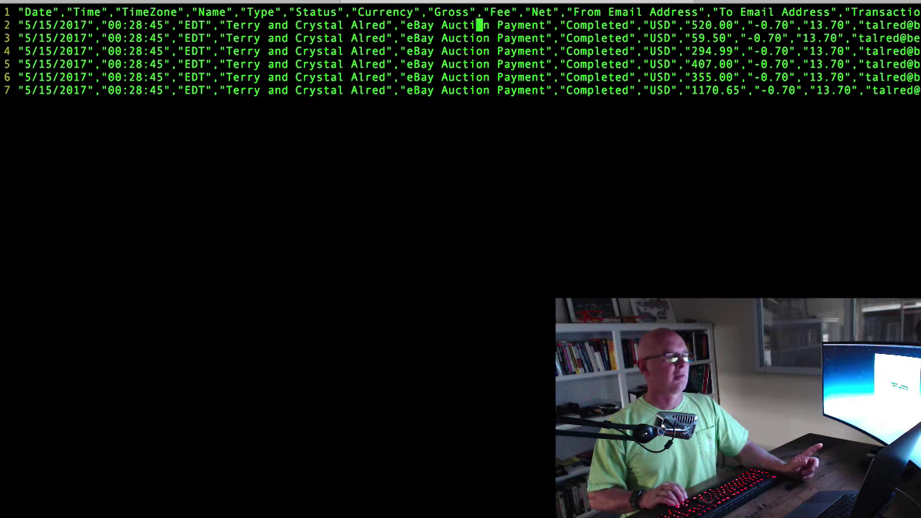
{"action": "key", "text": "Right"}
{"action": "key", "text": "Right"}
{"action": "key", "text": "Right"}
{"action": "key", "text": "Right"}
{"action": "key", "text": "Right"}
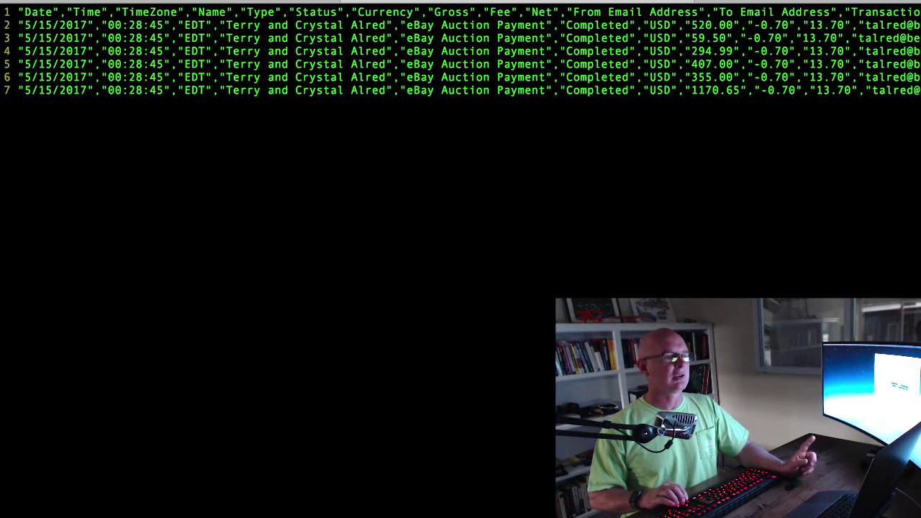
Step: Examine the status, currency and gross amount fields of the first transaction record on line 2
{"action": "key", "text": "Right"}
{"action": "key", "text": "Right"}
{"action": "key", "text": "Right"}
{"action": "key", "text": "Right"}
{"action": "key", "text": "Right"}
{"action": "key", "text": "Right"}
{"action": "key", "text": "Right"}
{"action": "key", "text": "Right"}
{"action": "key", "text": "Right"}
{"action": "key", "text": "Right"}
{"action": "key", "text": "Right"}
{"action": "key", "text": "Right"}
{"action": "key", "text": "Right"}
{"action": "key", "text": "Right"}
{"action": "key", "text": "Right"}
{"action": "key", "text": "Right"}
{"action": "key", "text": "Right"}
{"action": "key", "text": "Right"}
{"action": "key", "text": "Right"}
{"action": "key", "text": "Right"}
{"action": "key", "text": "Right"}
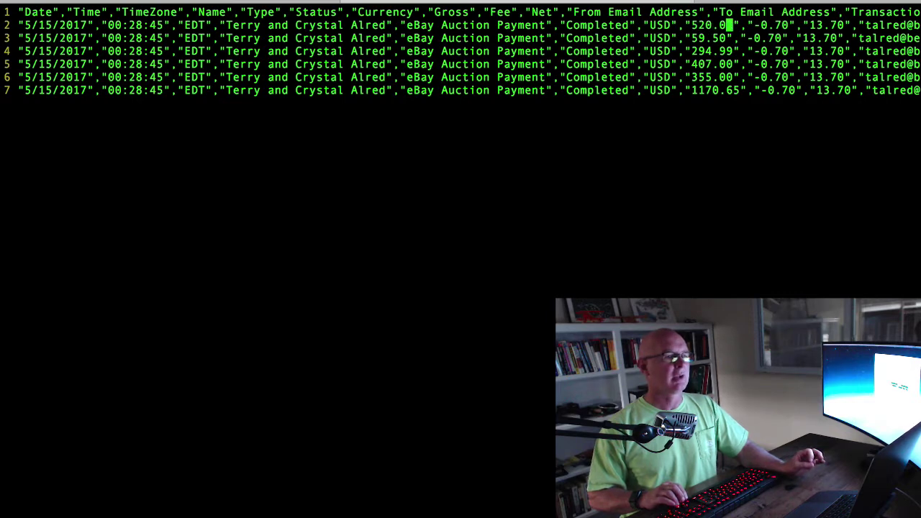
Step: Examine the remaining fields of the first record, from the fee and net amounts through the e-mail addresses and transaction ID
{"action": "key", "text": "Right"}
{"action": "key", "text": "Right"}
{"action": "key", "text": "Right"}
{"action": "key", "text": "Right"}
{"action": "key", "text": "Right"}
{"action": "key", "text": "Right"}
{"action": "key", "text": "Right"}
{"action": "key", "text": "Right"}
{"action": "key", "text": "Right"}
{"action": "key", "text": "Right"}
{"action": "key", "text": "Right"}
{"action": "key", "text": "Right"}
{"action": "key", "text": "Right"}
{"action": "key", "text": "Right"}
{"action": "key", "text": "Right"}
{"action": "key", "text": "Right"}
{"action": "key", "text": "Right"}
{"action": "key", "text": "Right"}
{"action": "key", "text": "Right"}
{"action": "key", "text": "Right"}
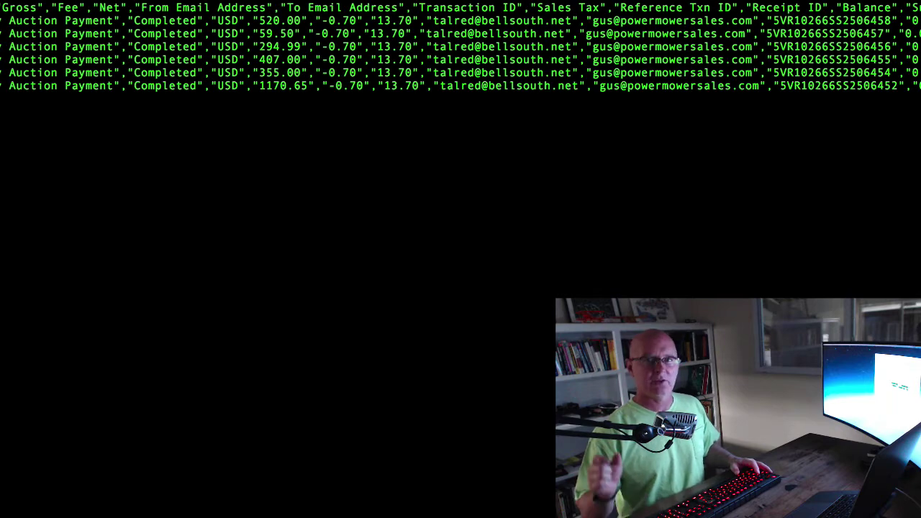
Step: Switch to Lizzy and open the deposits view for the cash drawers in Accounting
{"action": "key", "text": "super+Tab"}
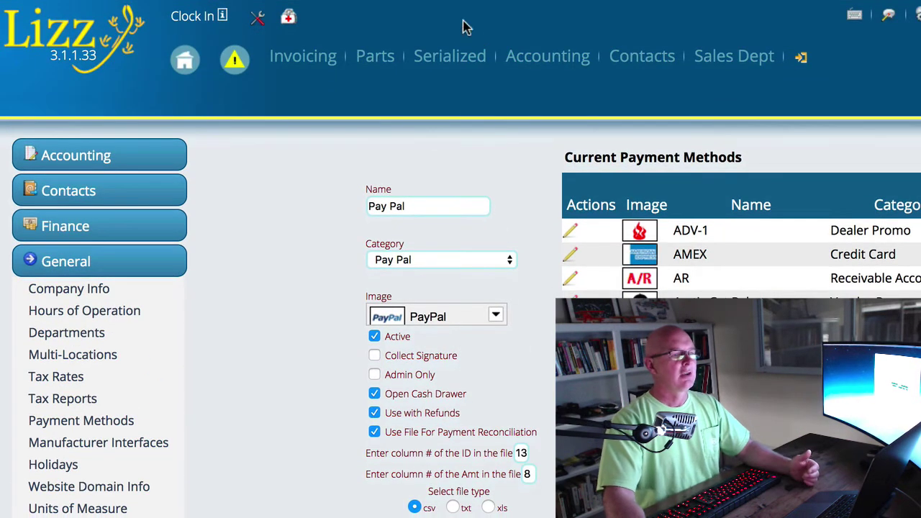
{"action": "left_click", "coordinate": [544, 61]}
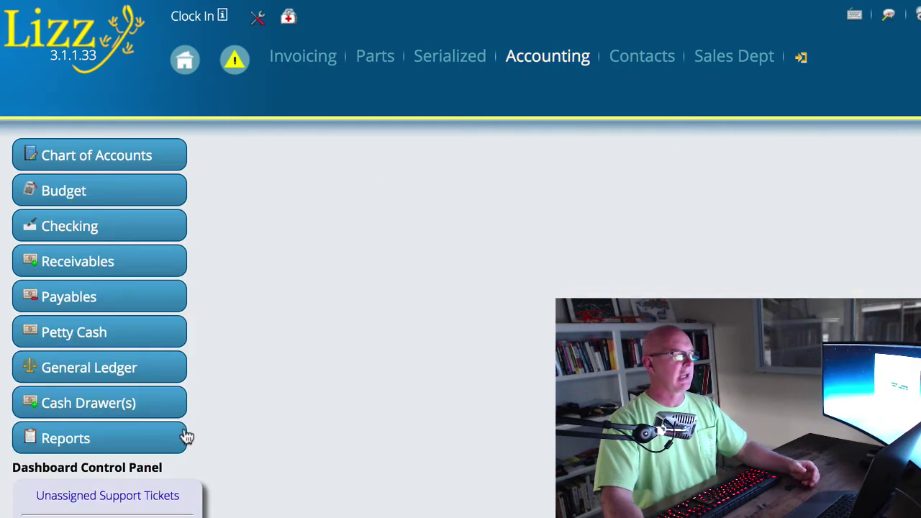
{"action": "left_click", "coordinate": [80, 402]}
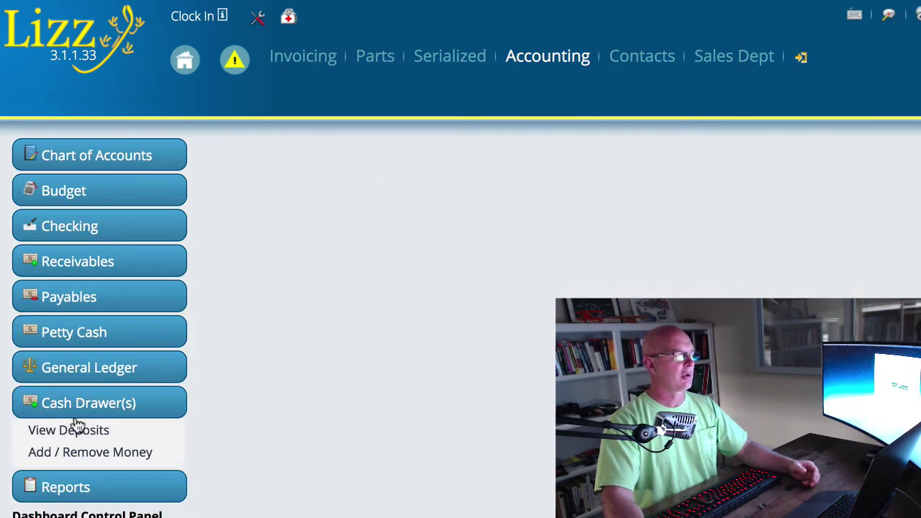
{"action": "left_click", "coordinate": [72, 433]}
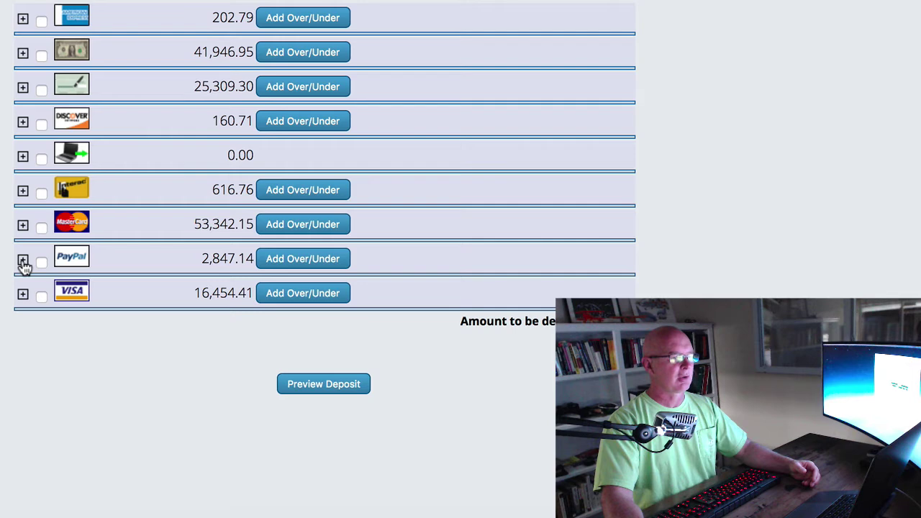
Step: Expand the PayPal payments, upload testcsv.csv from Downloads for payment reconciliation, and review the matched and unmatched payments
{"action": "left_click", "coordinate": [22, 261]}
{"action": "scroll", "coordinate": [7, 323], "scroll_direction": "down", "scroll_amount": 2}
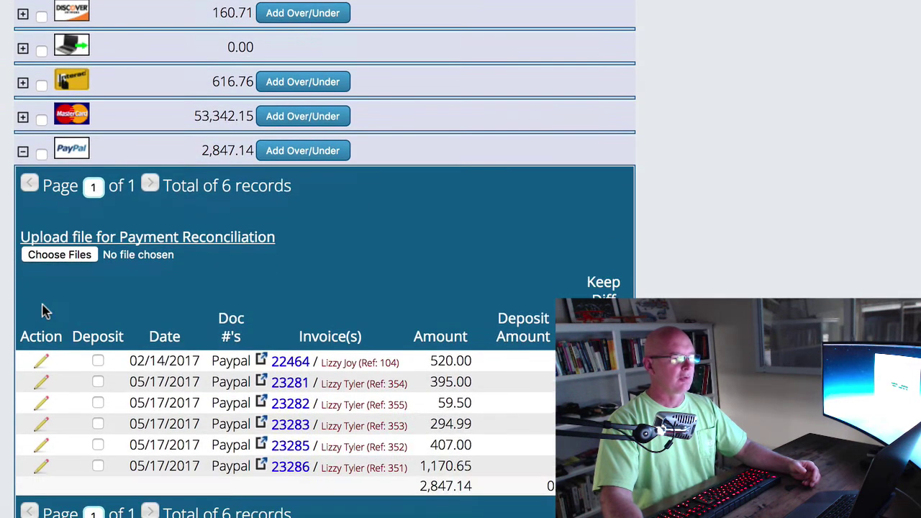
{"action": "left_click", "coordinate": [67, 259]}
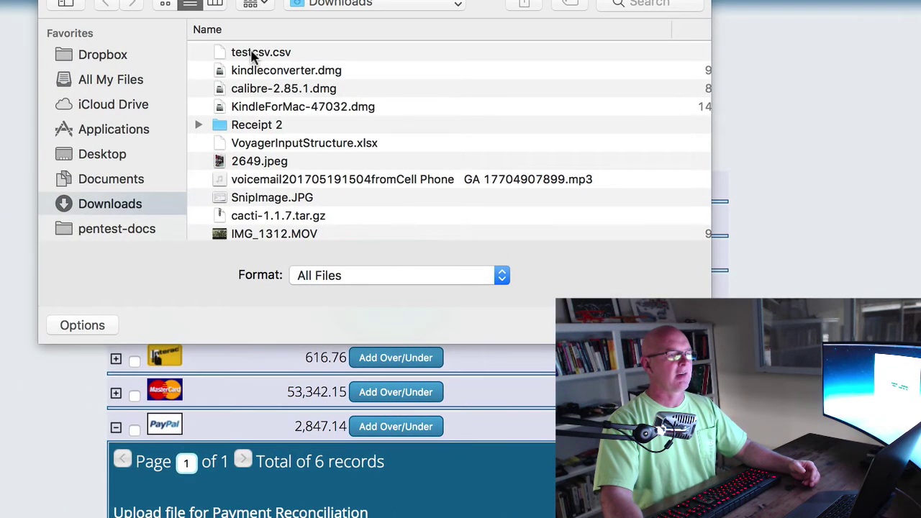
{"action": "double_click", "coordinate": [252, 54]}
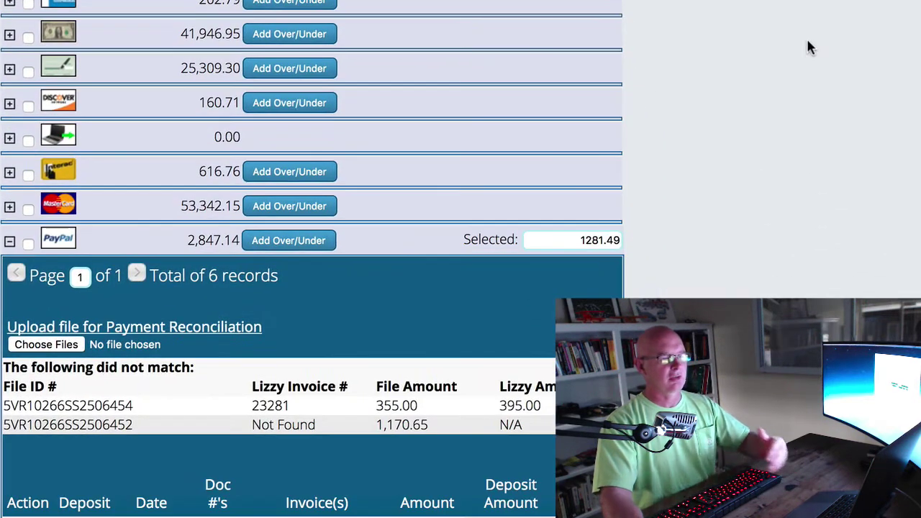
{"action": "scroll", "coordinate": [728, 147], "scroll_direction": "down", "scroll_amount": 2}
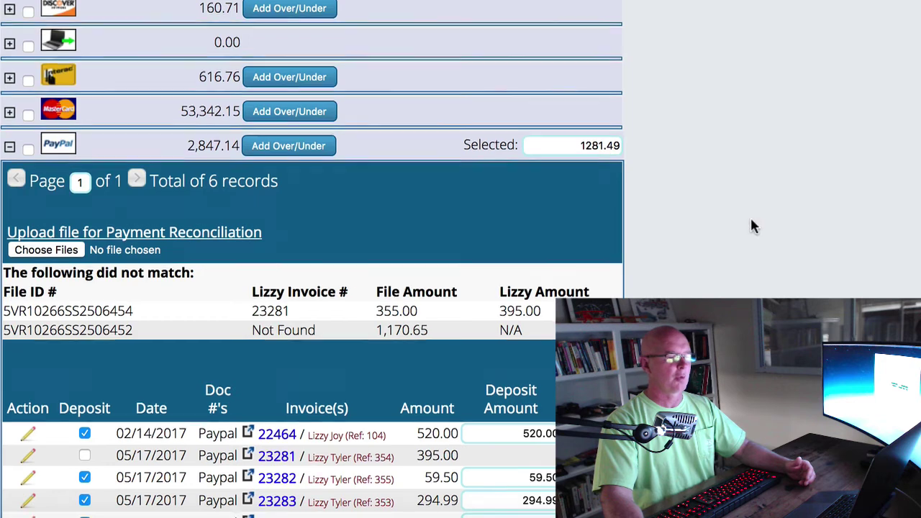
{"action": "scroll", "coordinate": [750, 216], "scroll_direction": "down", "scroll_amount": 4}
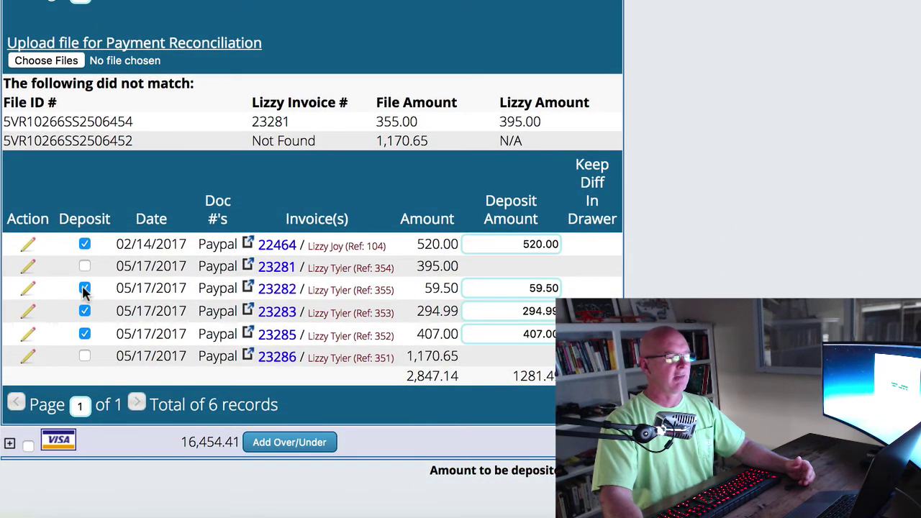